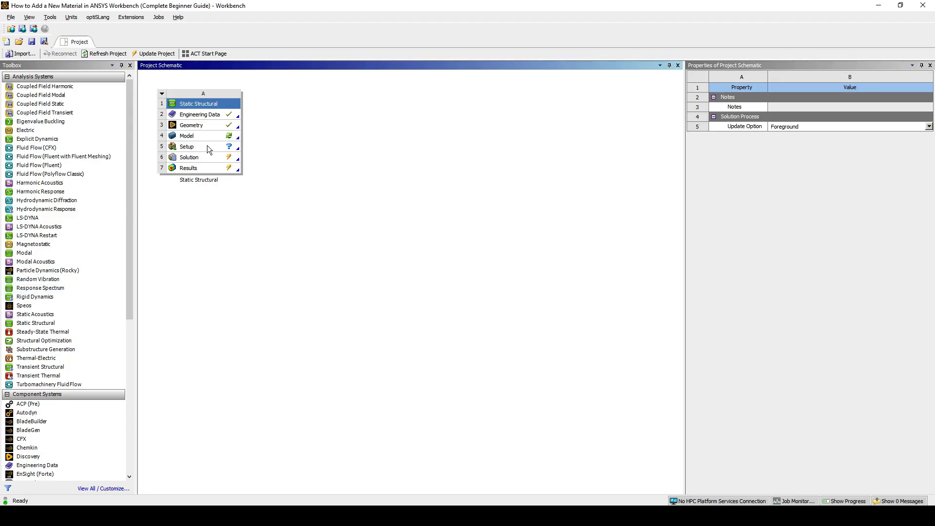
# Open the Engineering Data of the Static Structural system for editing.
pyautogui.click(190, 117)
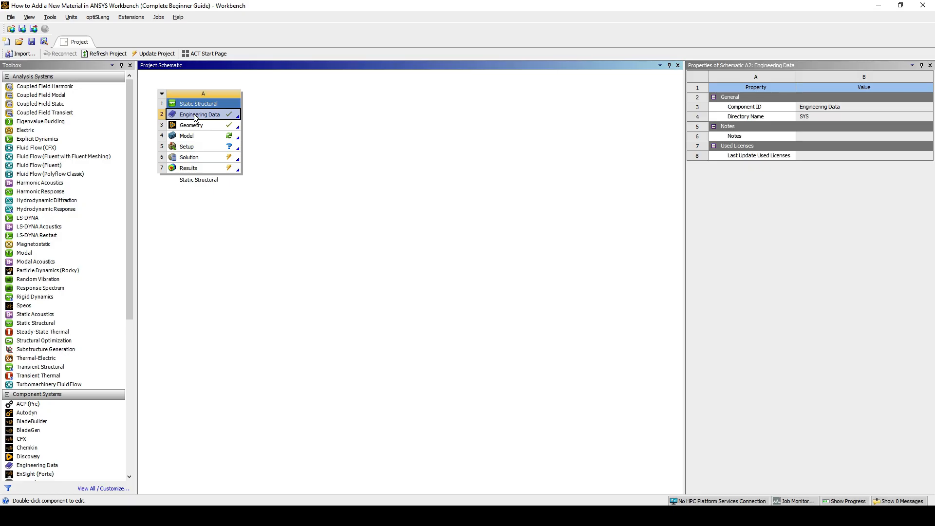
pyautogui.doubleClick(194, 114)
pyautogui.click(194, 115)
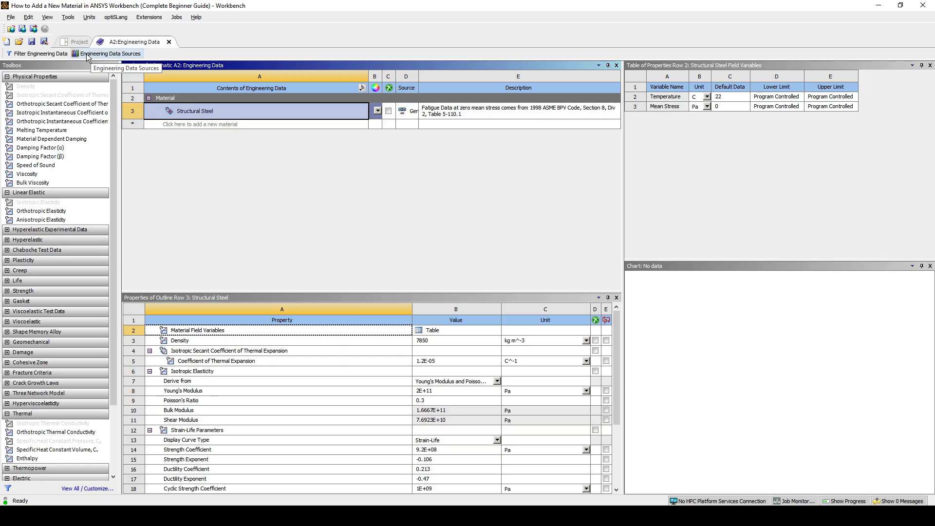
# Show the Engineering Data Sources, list the General Materials library, and enlarge the list of data sources.
pyautogui.click(112, 55)
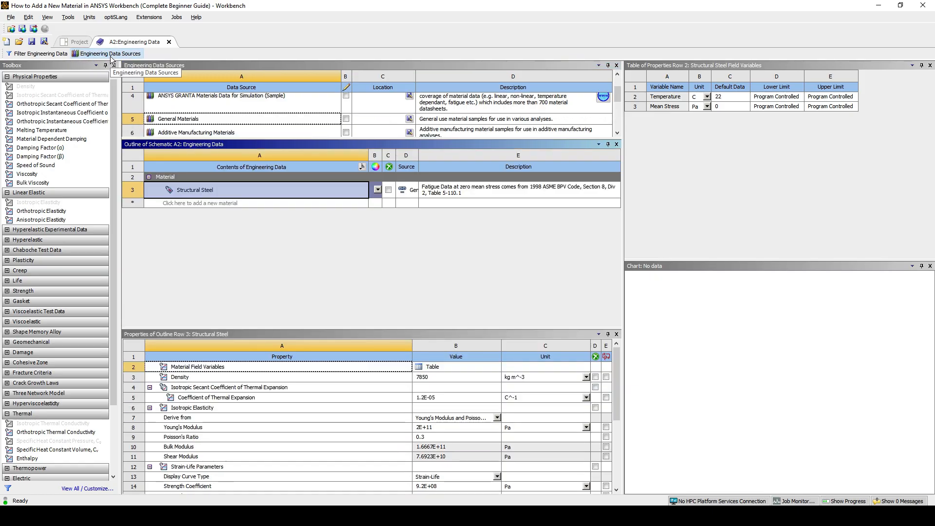
pyautogui.click(184, 121)
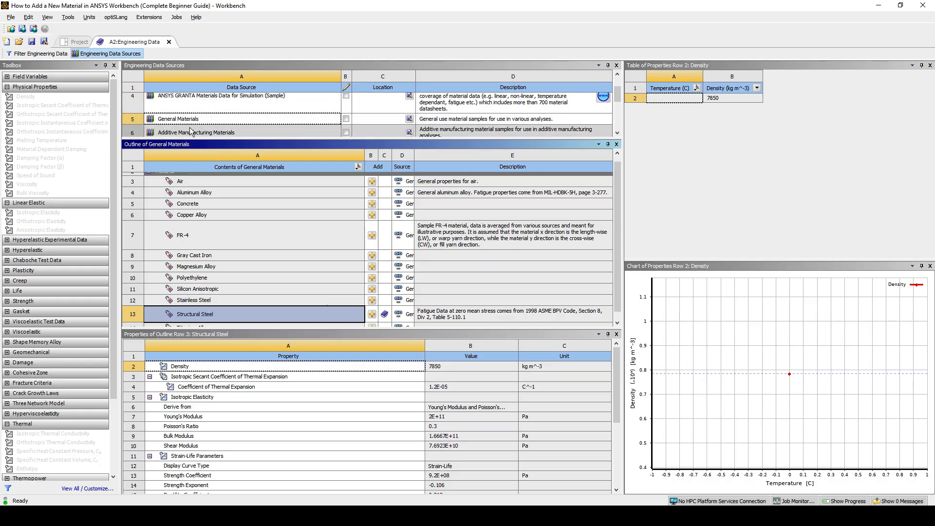
pyautogui.moveTo(189, 142); pyautogui.dragTo(188, 174)
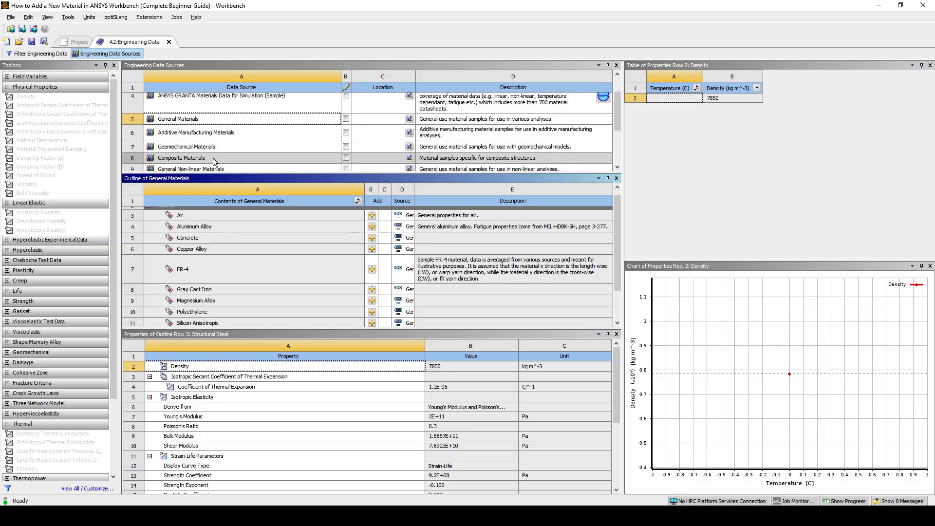
pyautogui.click(169, 124)
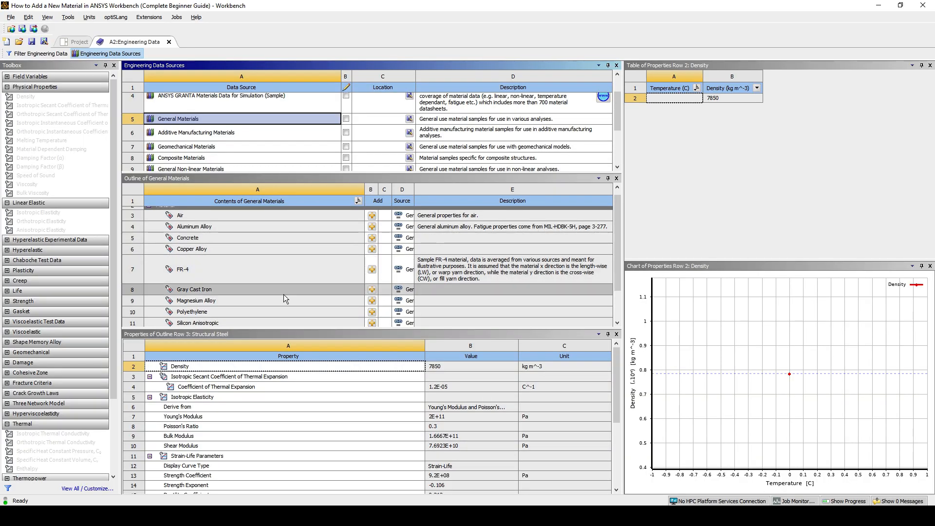
# Add Aluminum Alloy from the General Materials library to the project's engineering data.
pyautogui.scroll(-1, 204, 323)
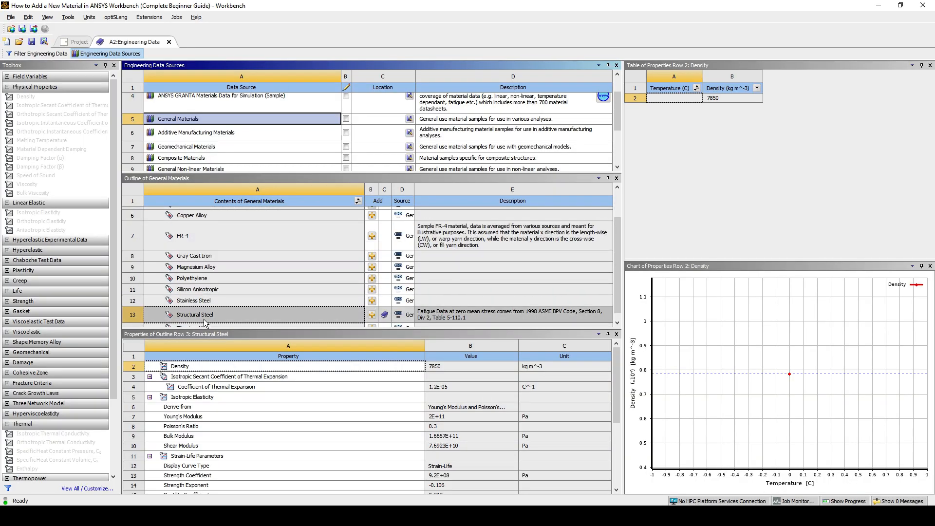
pyautogui.scroll(2, 203, 315)
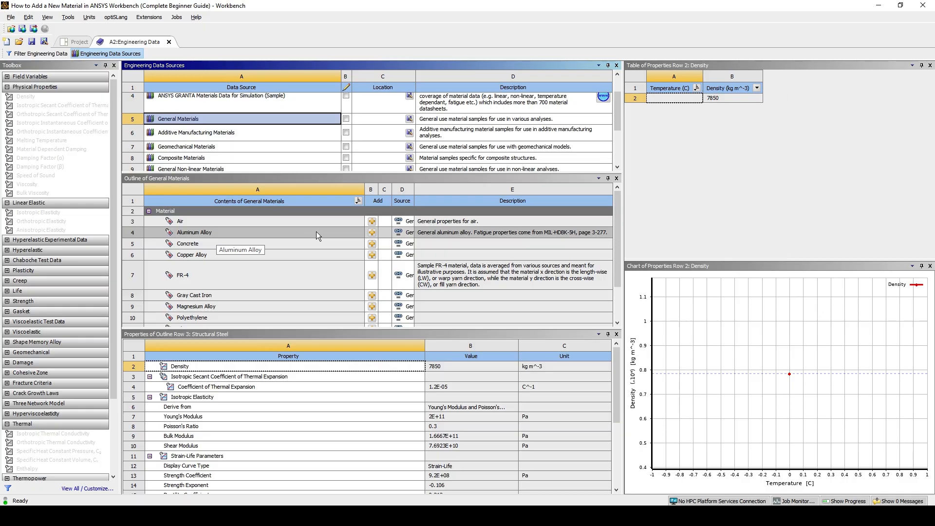
pyautogui.click(373, 233)
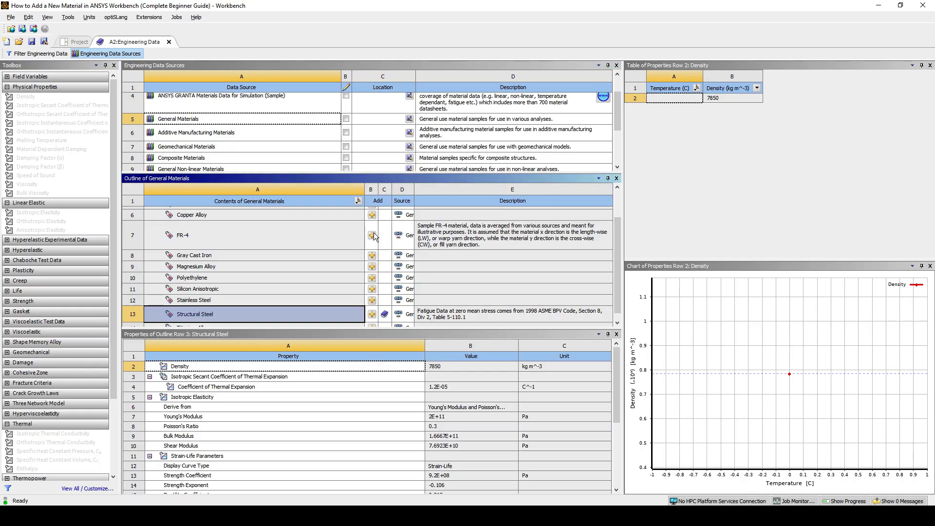
pyautogui.scroll(3, 375, 242)
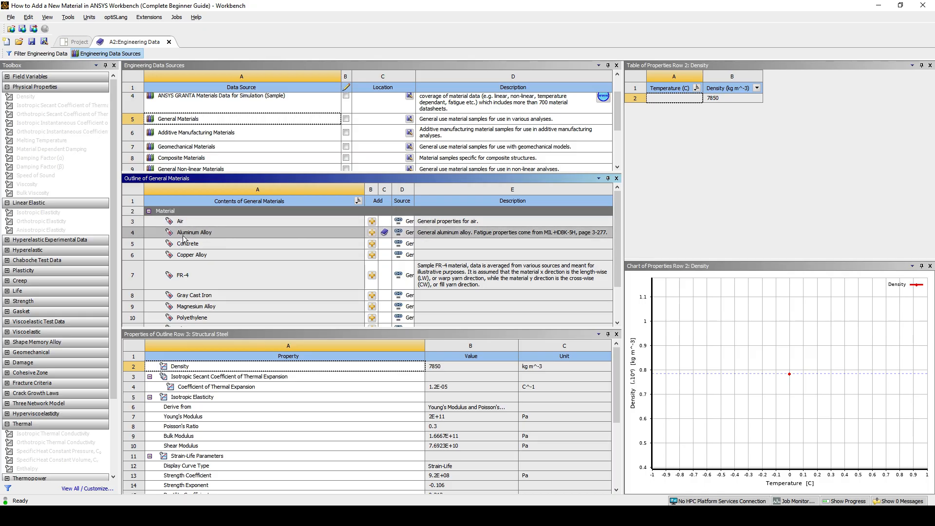
# Close and reopen the Engineering Data, and display the properties of the added Aluminum Alloy.
pyautogui.click(170, 42)
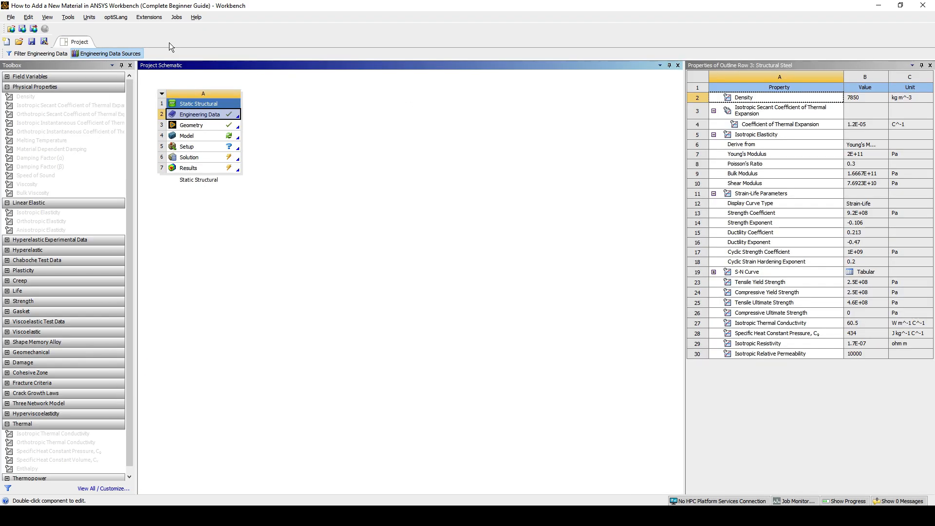
pyautogui.doubleClick(200, 116)
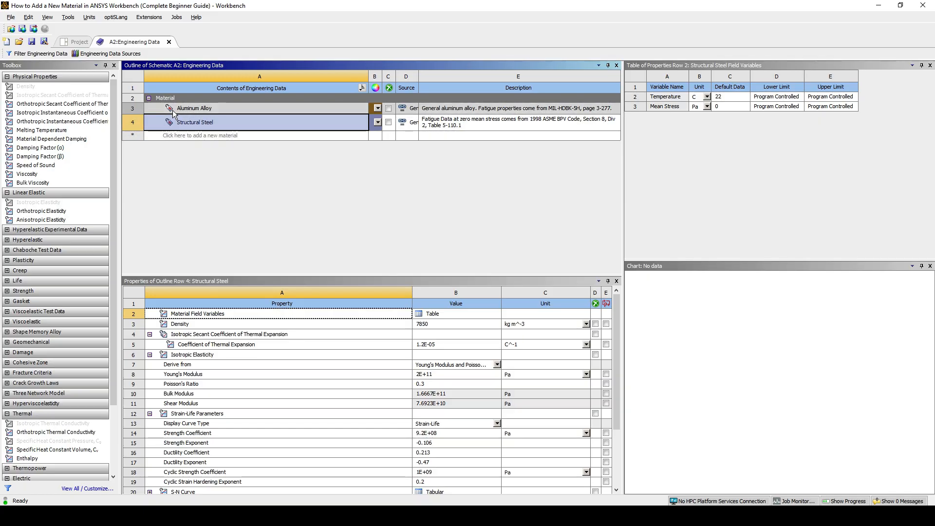
pyautogui.click(188, 107)
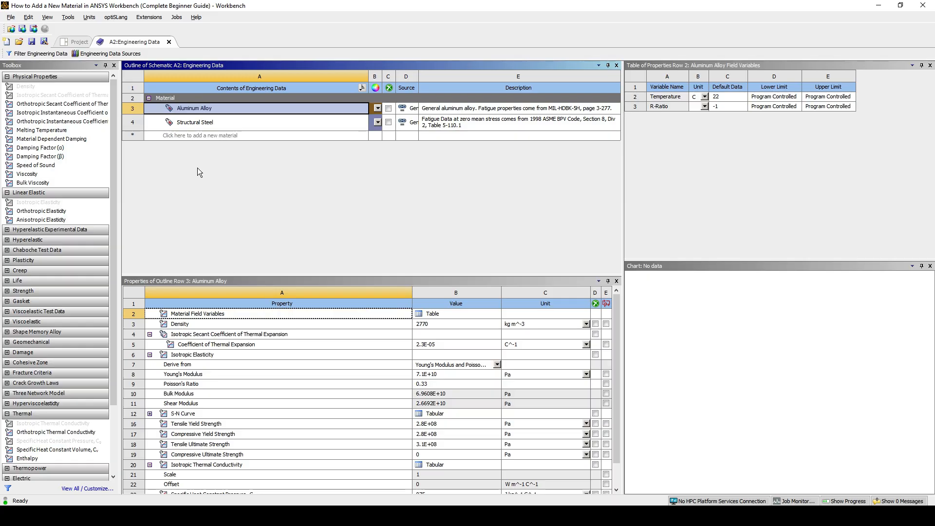
# Create a new material named Custom Steel in the Engineering Data.
pyautogui.click(183, 136)
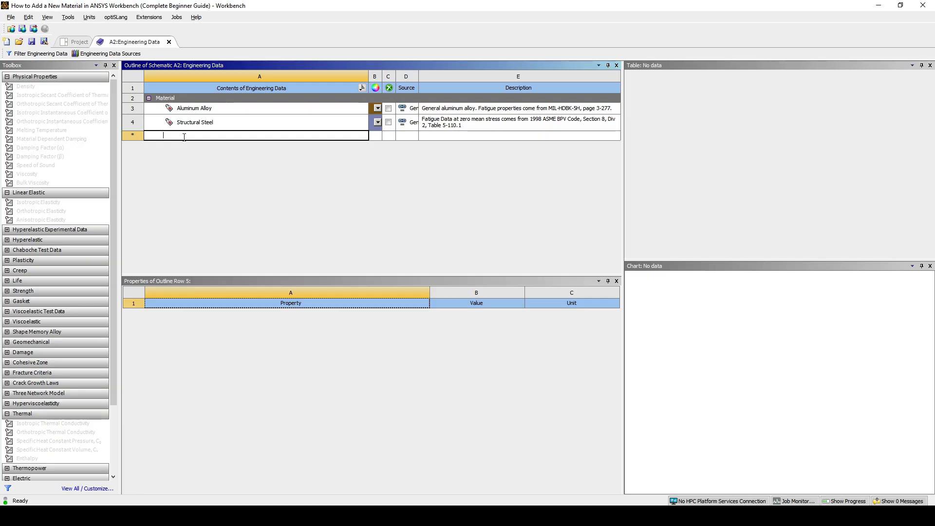
pyautogui.write('Cu')
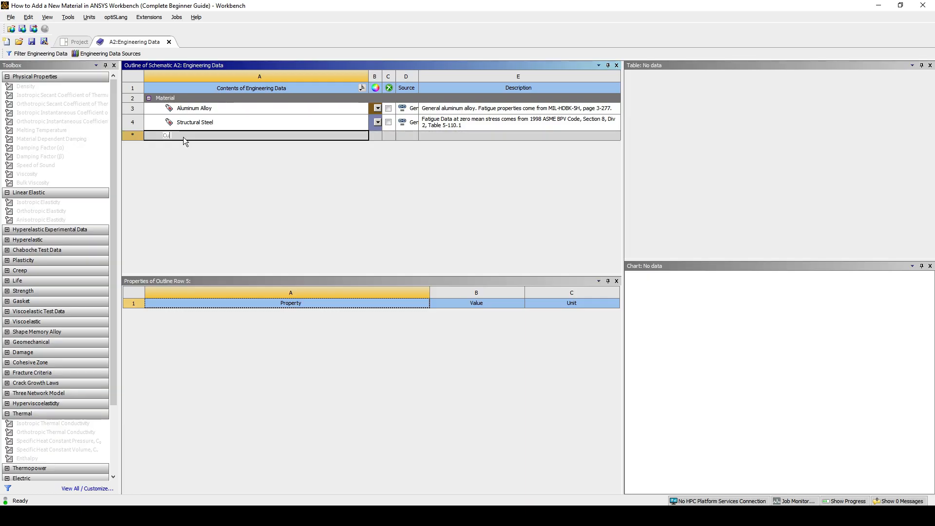
pyautogui.write('stom')
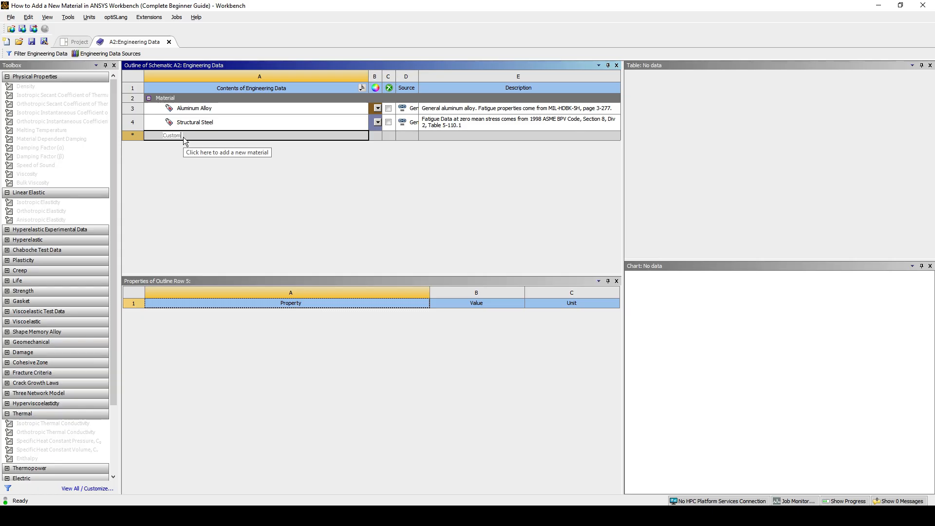
pyautogui.write(' Steel')
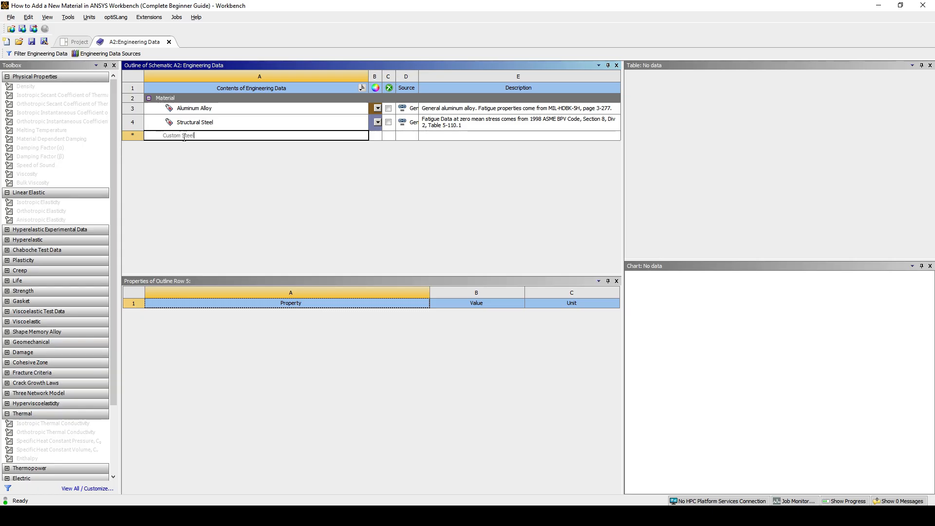
pyautogui.press('Return')
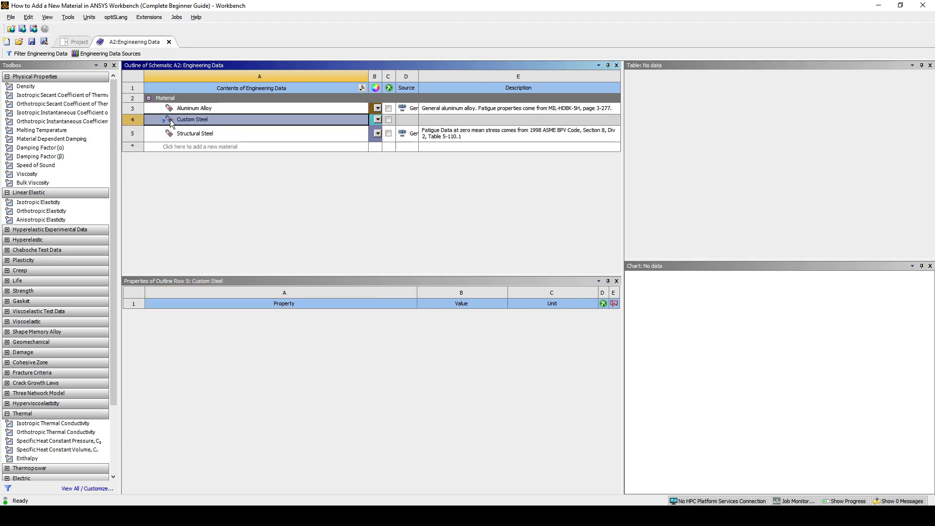
# Add the Isotropic Elasticity property to the Custom Steel material.
pyautogui.click(193, 122)
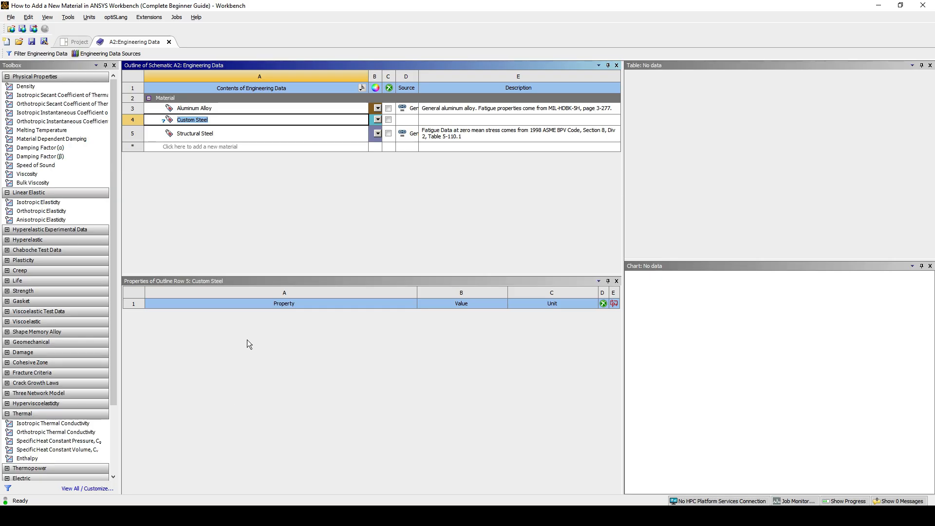
pyautogui.click(216, 122)
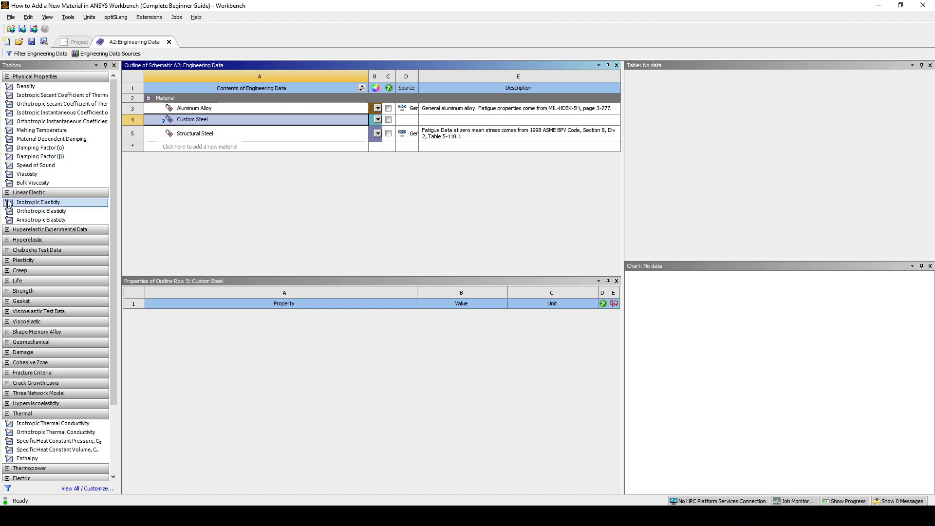
pyautogui.doubleClick(41, 202)
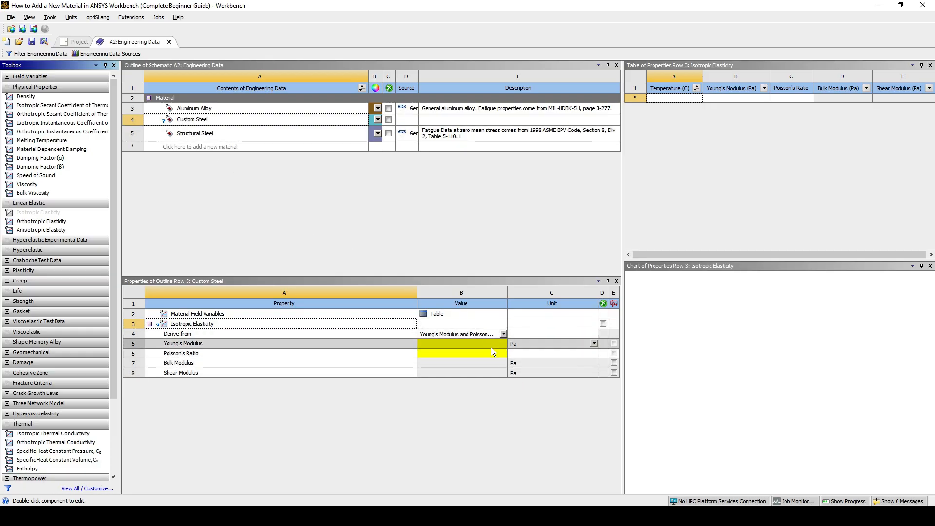
# Set Custom Steel's Young's Modulus to 210 GPa and its Poisson's Ratio to 0.3.
pyautogui.click(594, 344)
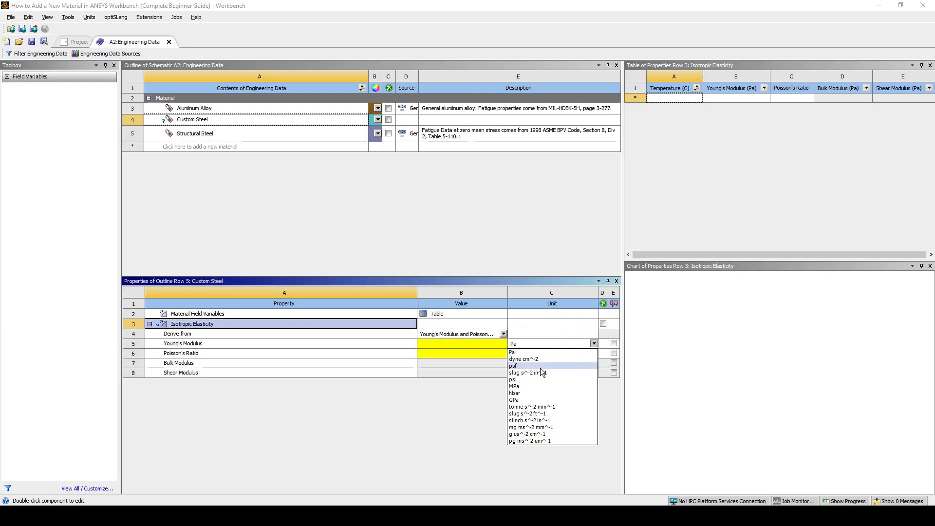
pyautogui.click(520, 401)
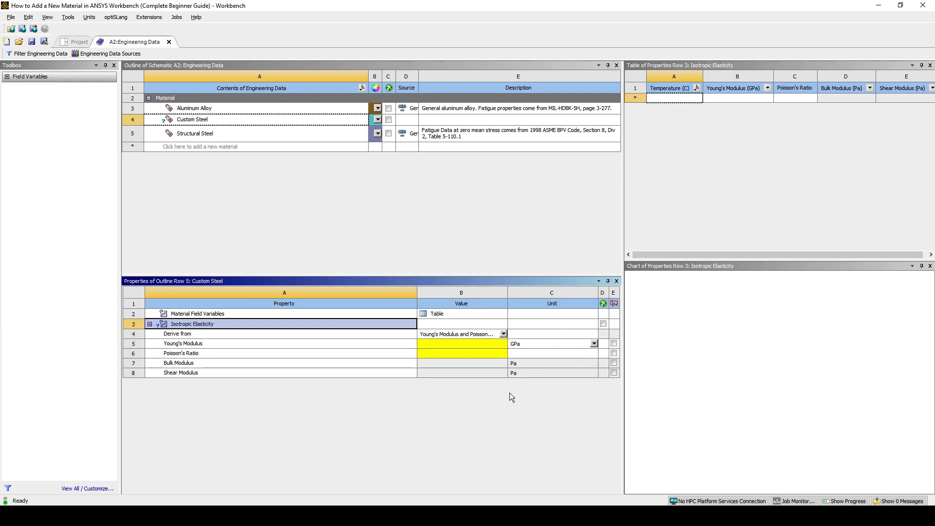
pyautogui.click(437, 344)
pyautogui.write('210')
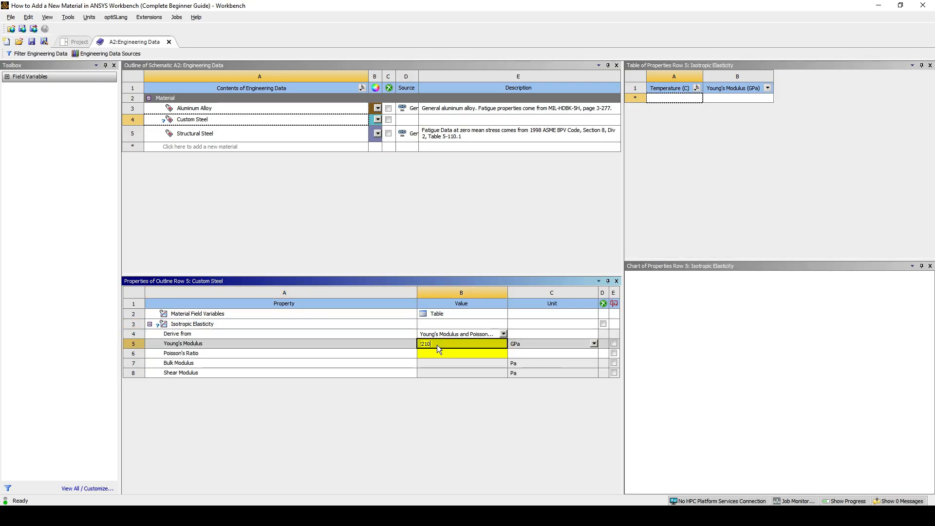
pyautogui.click(453, 406)
pyautogui.click(428, 354)
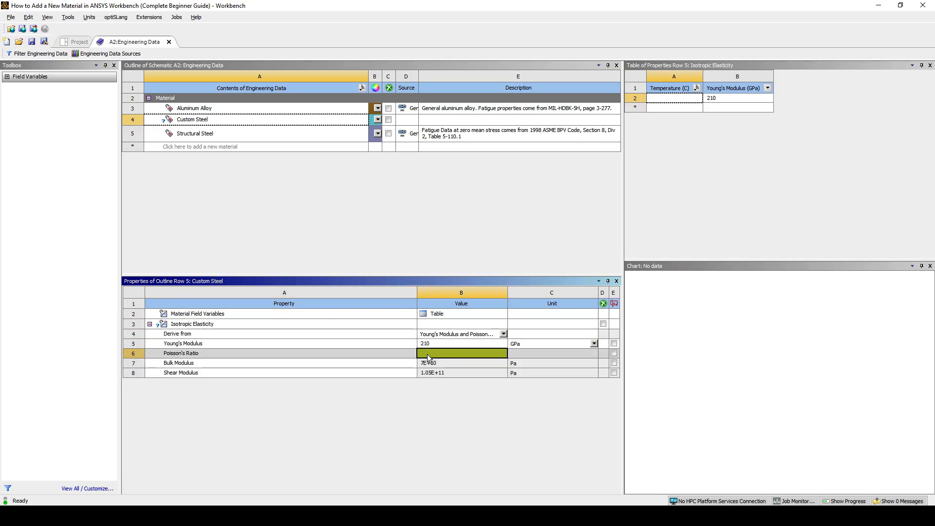
pyautogui.write('0.3')
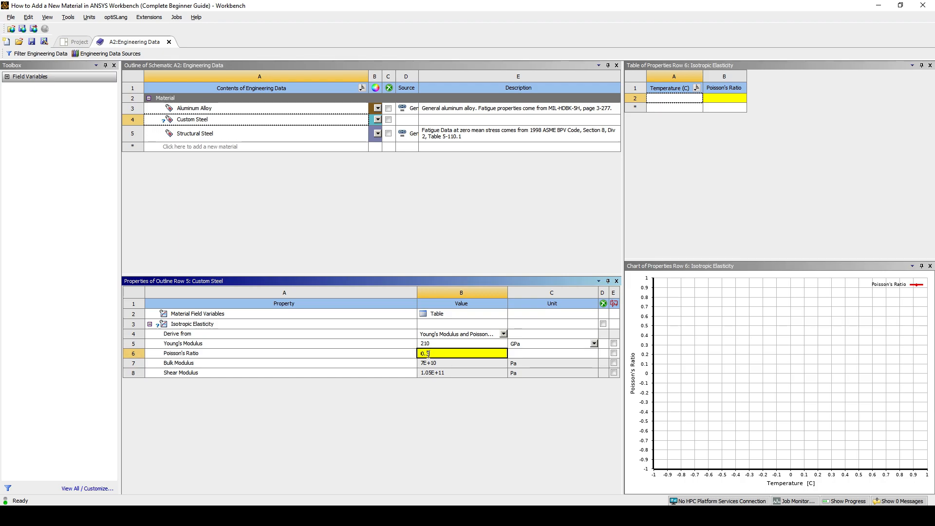
pyautogui.press('Return')
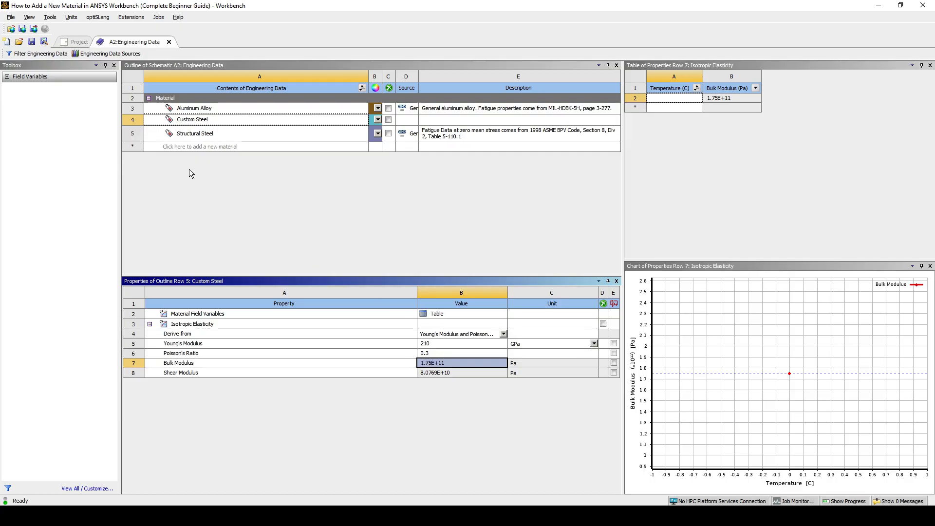
# Add the Density property to Custom Steel and set it to 7850 kg m^-3.
pyautogui.click(187, 122)
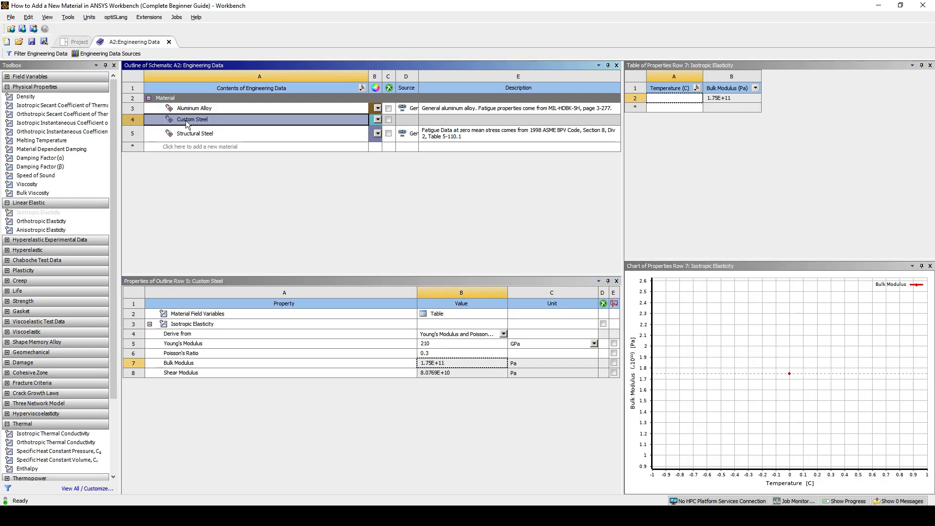
pyautogui.doubleClick(186, 121)
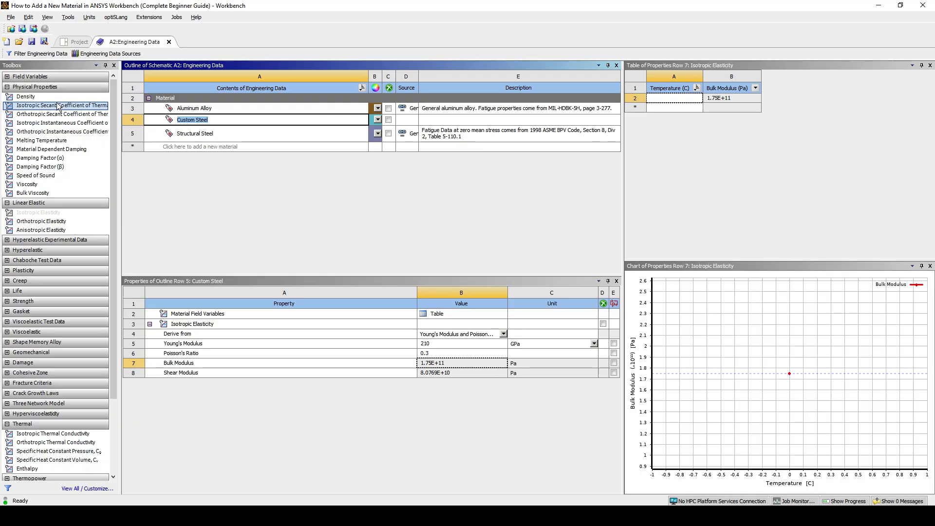
pyautogui.doubleClick(23, 99)
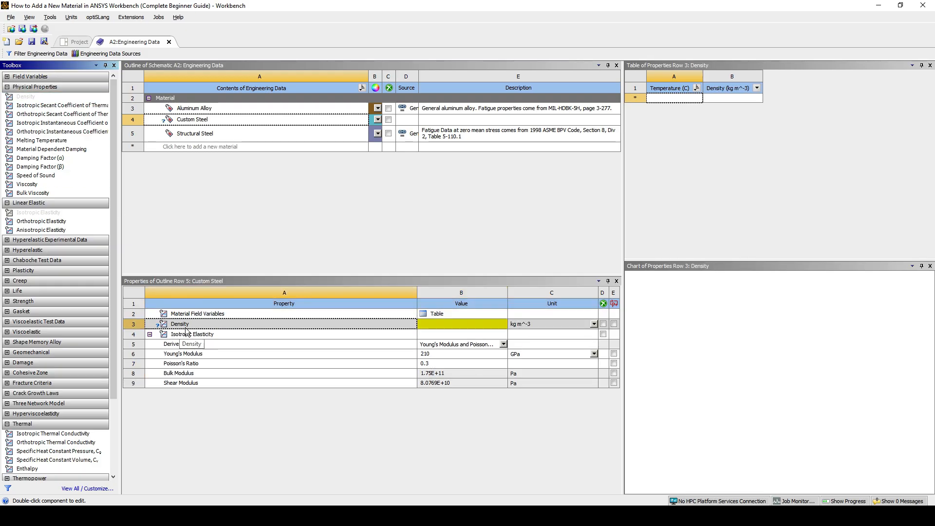
pyautogui.click(427, 325)
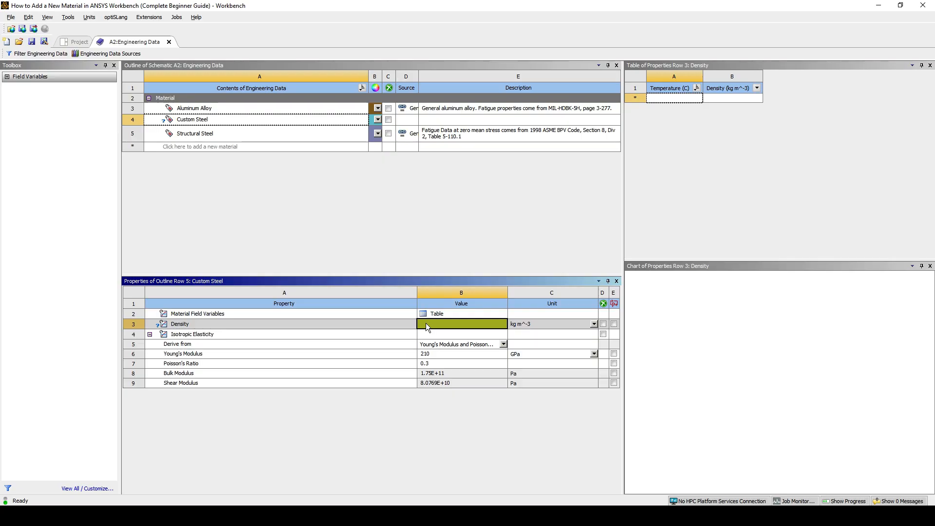
pyautogui.write('7850')
pyautogui.press('Return')
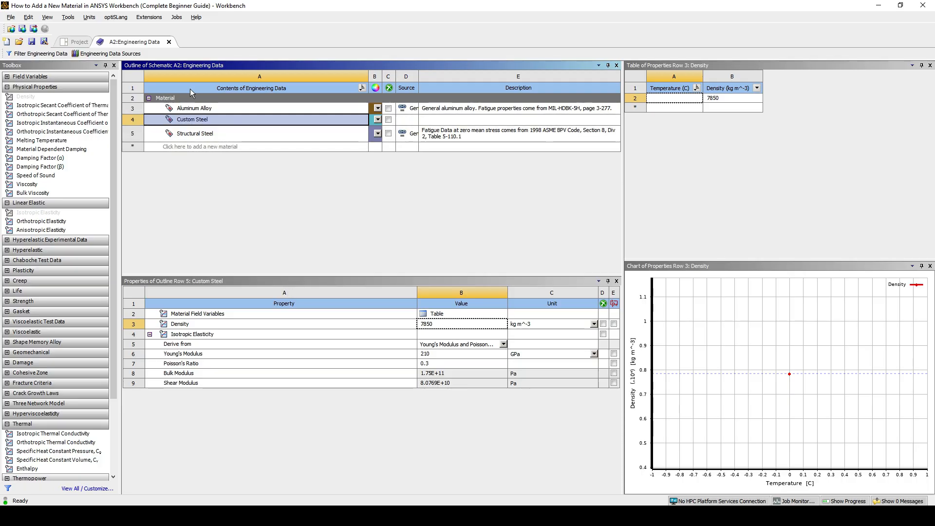
# Close the Engineering Data and open the Static Structural Model in Mechanical, re-reading the upstream data.
pyautogui.click(169, 42)
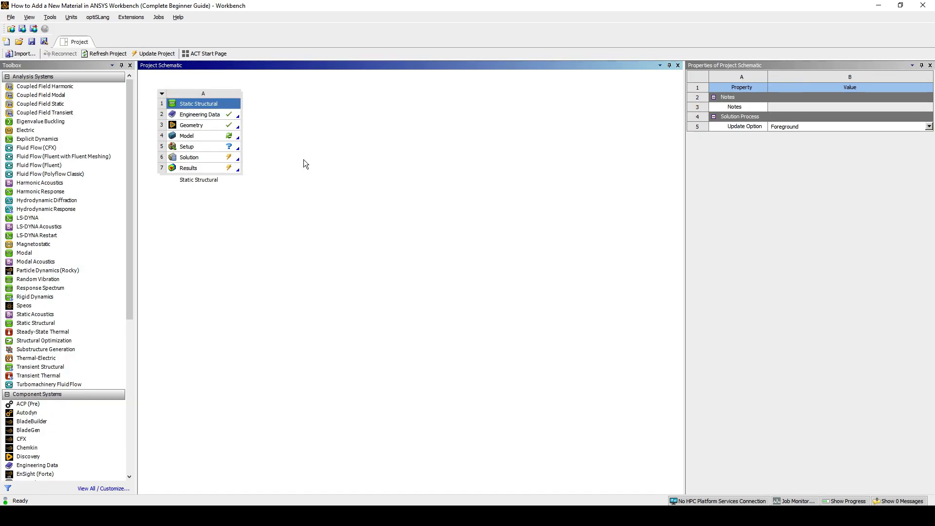
pyautogui.doubleClick(188, 136)
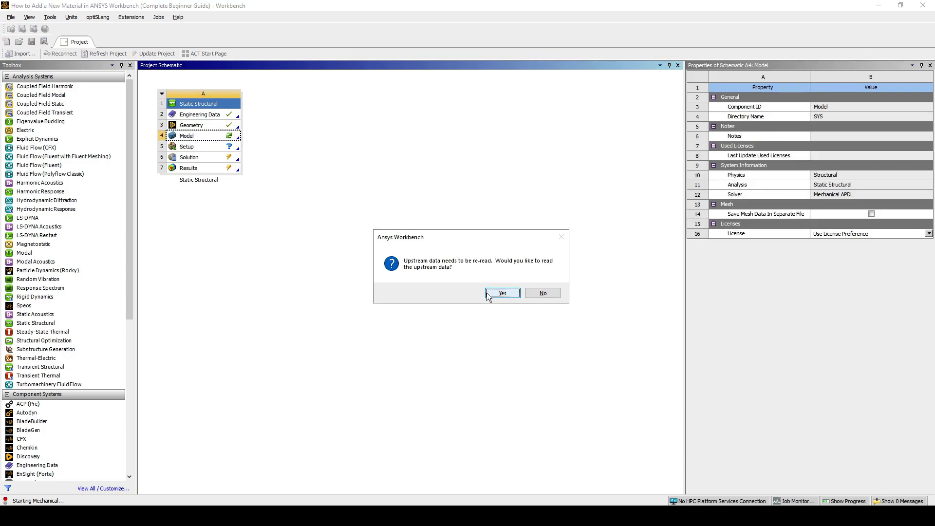
pyautogui.click(502, 293)
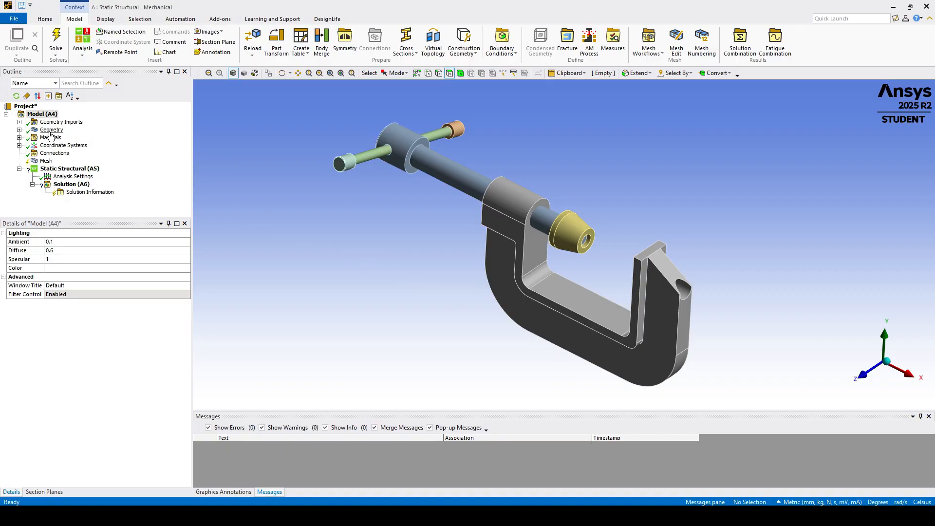
# Assign the Custom Steel material to the 1-clamp-1 body in the model's geometry.
pyautogui.click(19, 129)
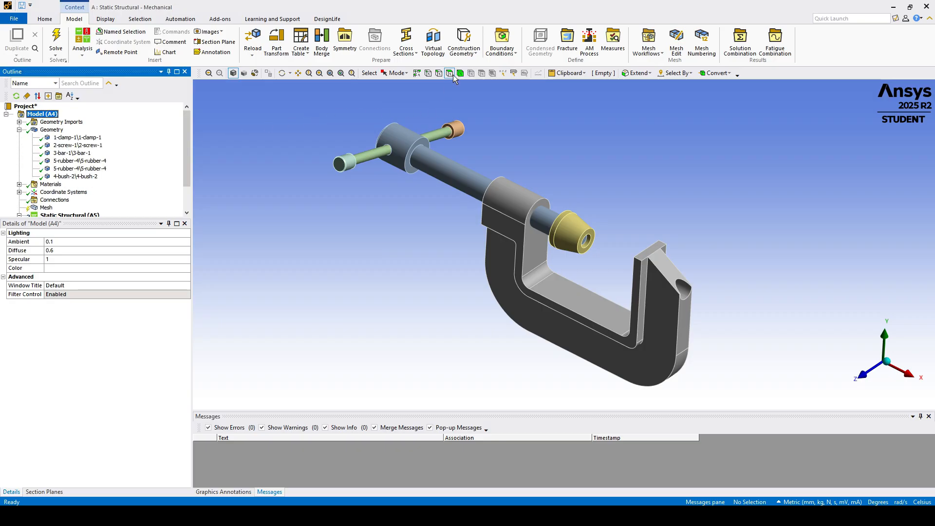
pyautogui.click(78, 138)
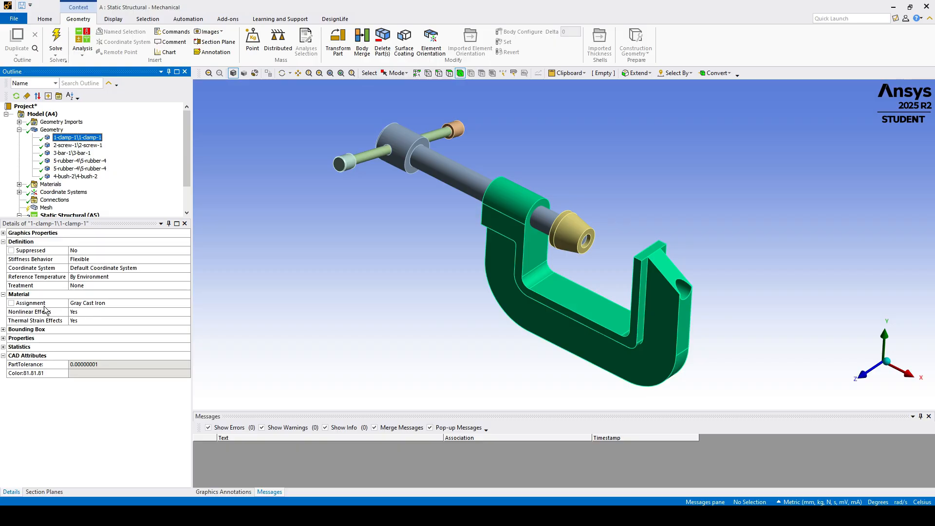
pyautogui.click(186, 308)
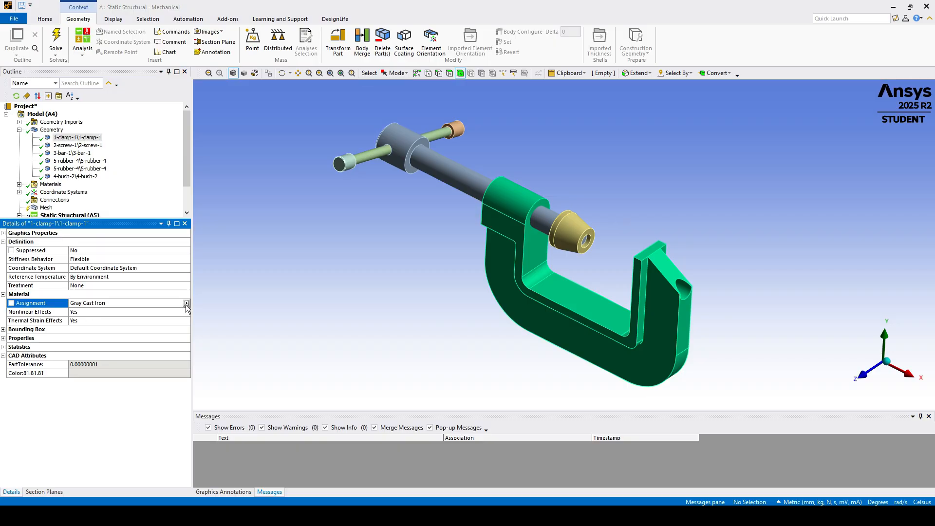
pyautogui.click(187, 303)
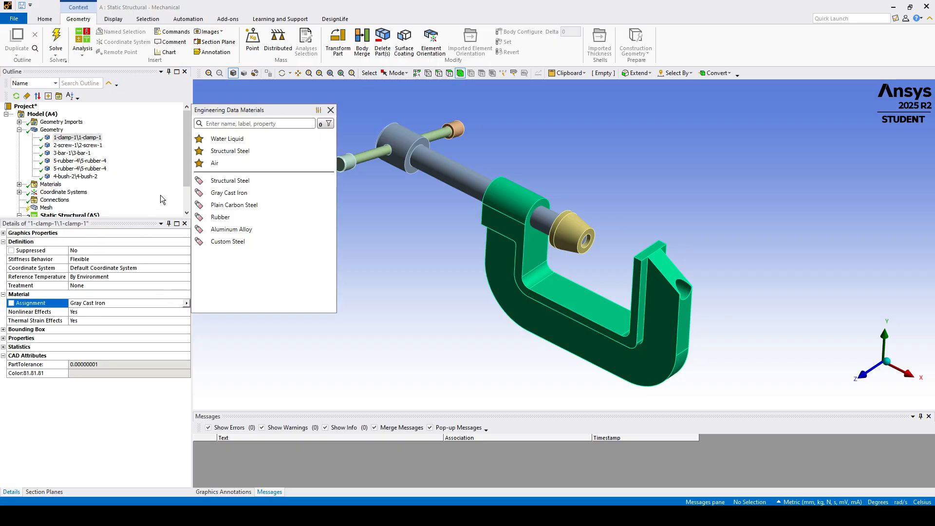
pyautogui.click(222, 242)
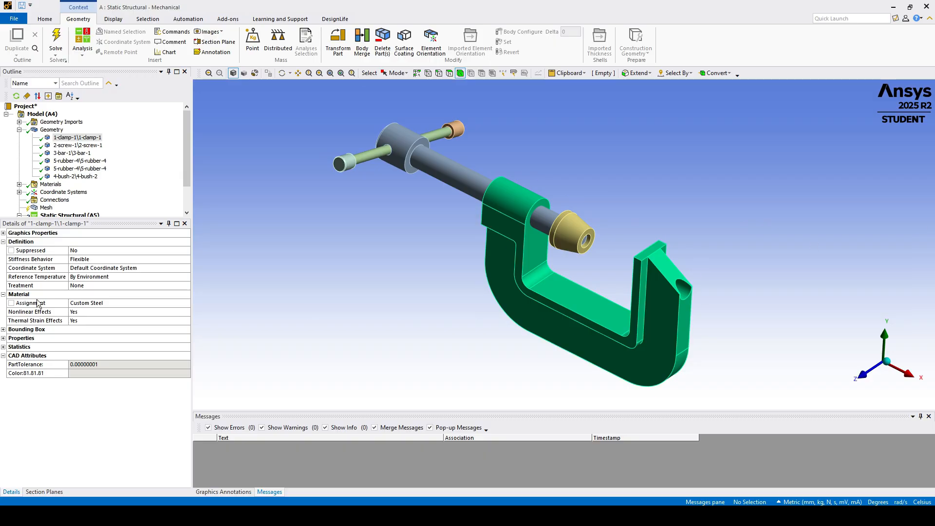
# Switch to the Workbench project and open the Engineering Data of the Static Structural system.
pyautogui.click(282, 515)
pyautogui.click(256, 236)
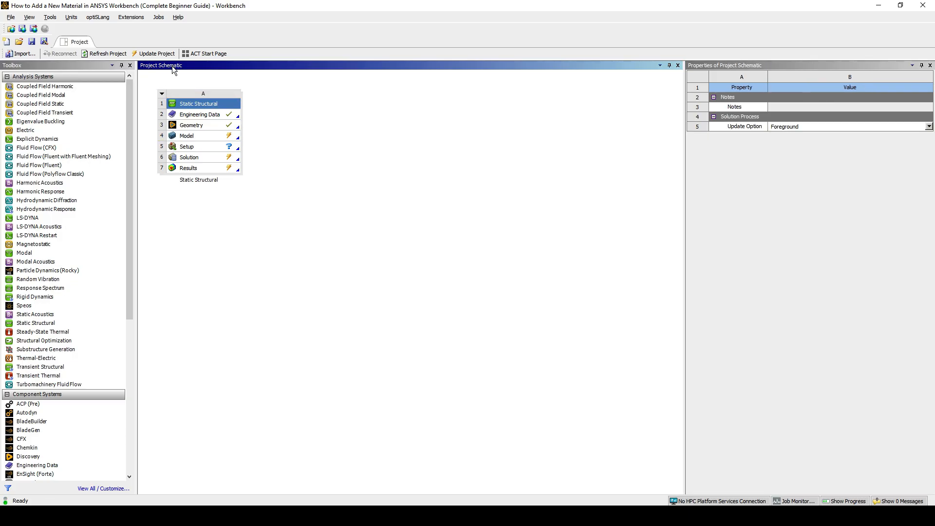
pyautogui.click(195, 116)
pyautogui.doubleClick(196, 116)
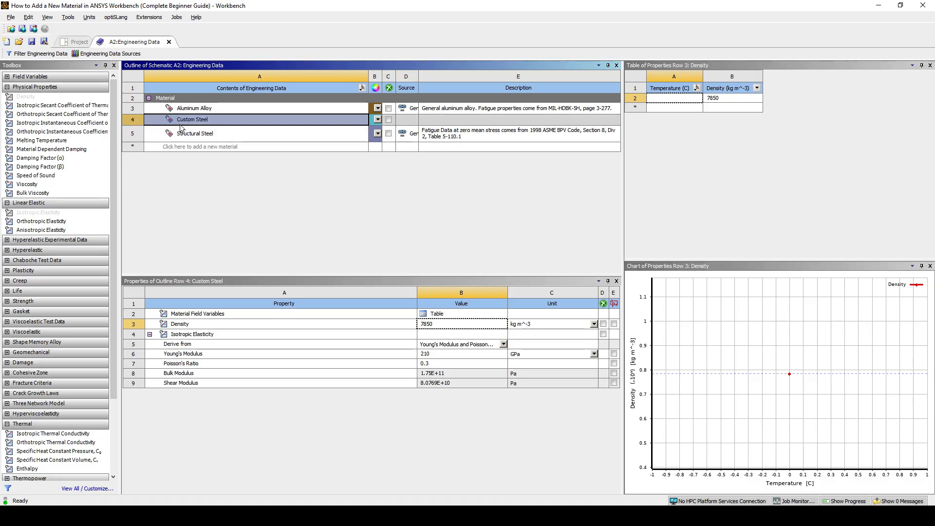
# Start exporting the engineering data to a MatML 3.1 XML file, and cancel without saving.
pyautogui.click(10, 17)
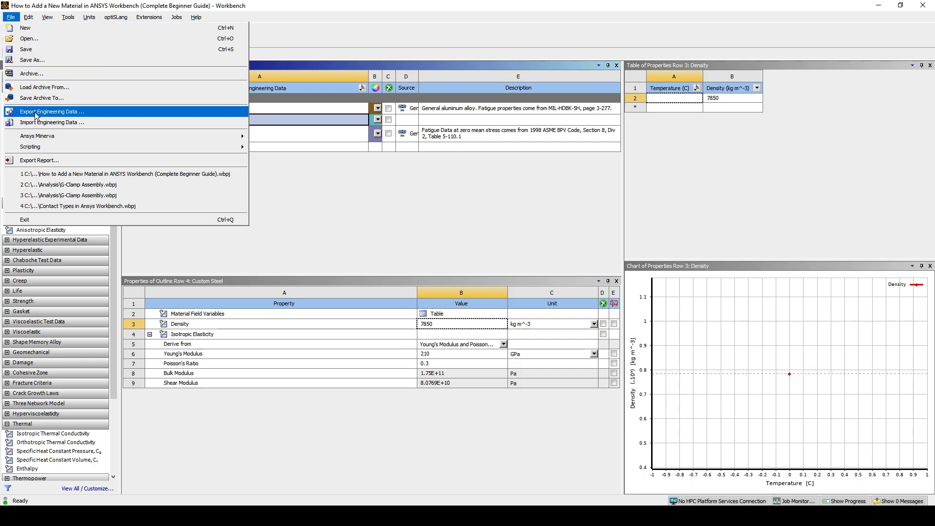
pyautogui.click(62, 112)
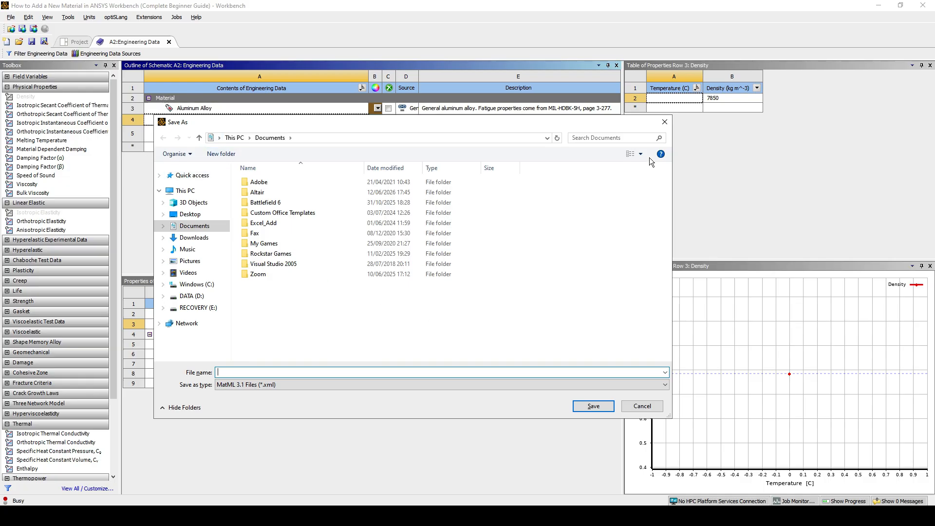
pyautogui.click(664, 122)
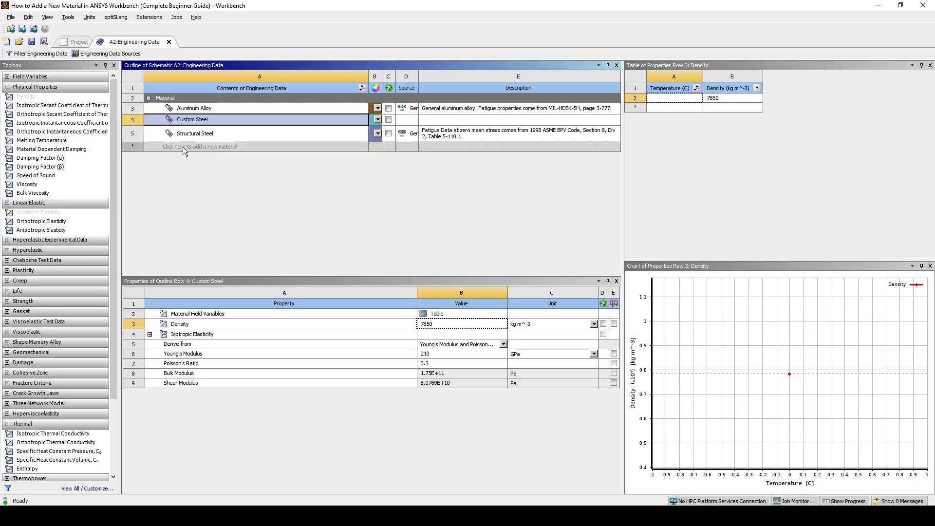
pyautogui.click(14, 19)
pyautogui.click(354, 19)
pyautogui.click(10, 18)
pyautogui.click(12, 19)
pyautogui.click(11, 20)
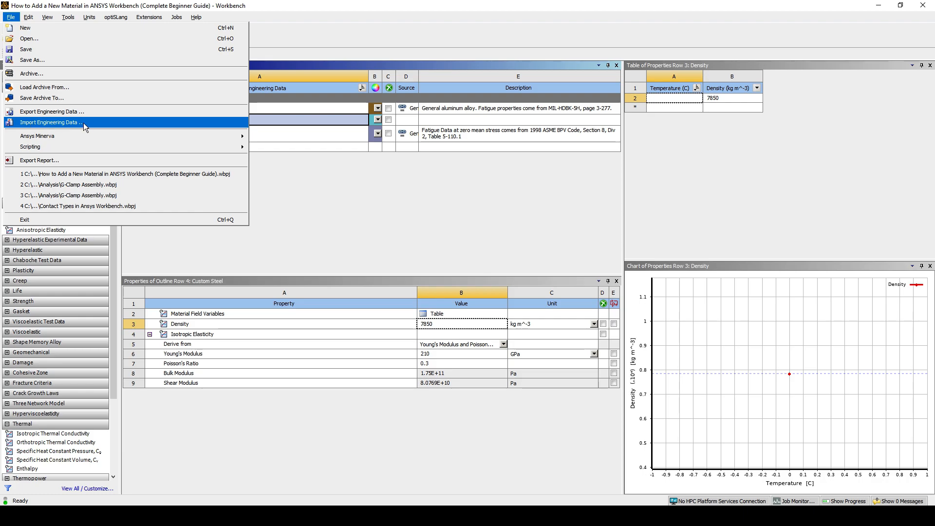
pyautogui.click(345, 172)
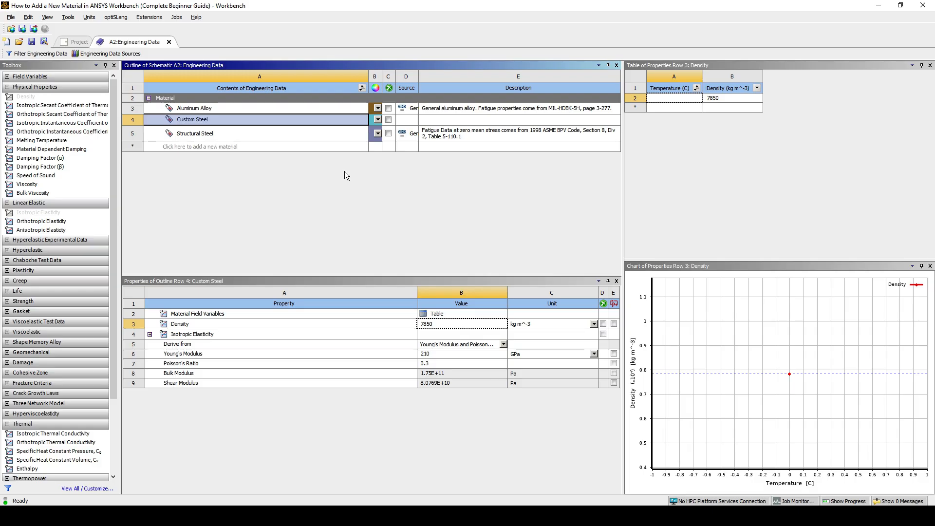